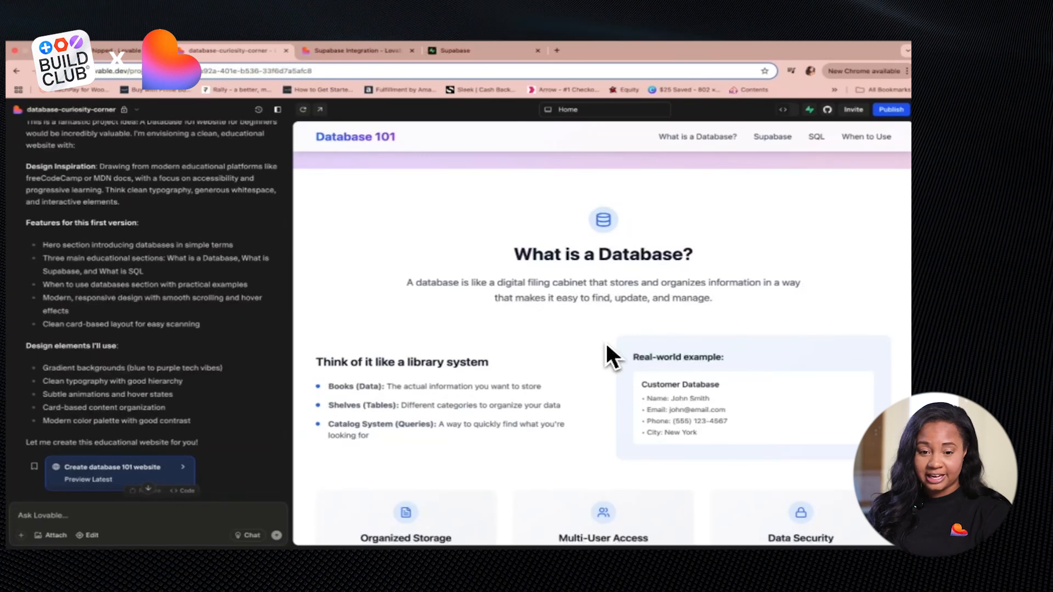
# Connect the app to the existing Supabase project lovable-shipped and close the integration settings.
pyautogui.scroll(-2, 607, 347)
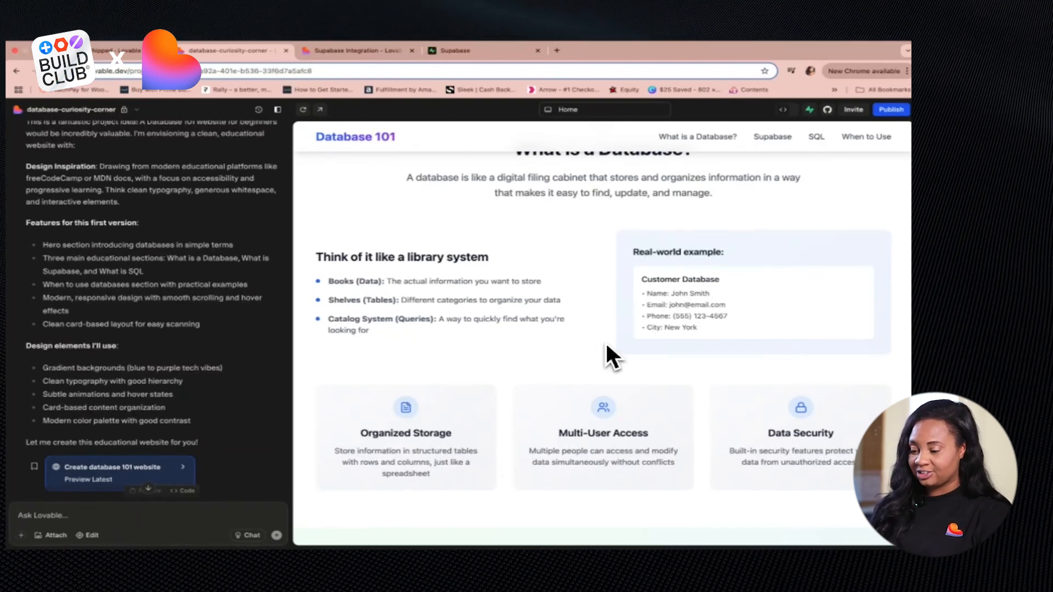
pyautogui.scroll(-3, 607, 347)
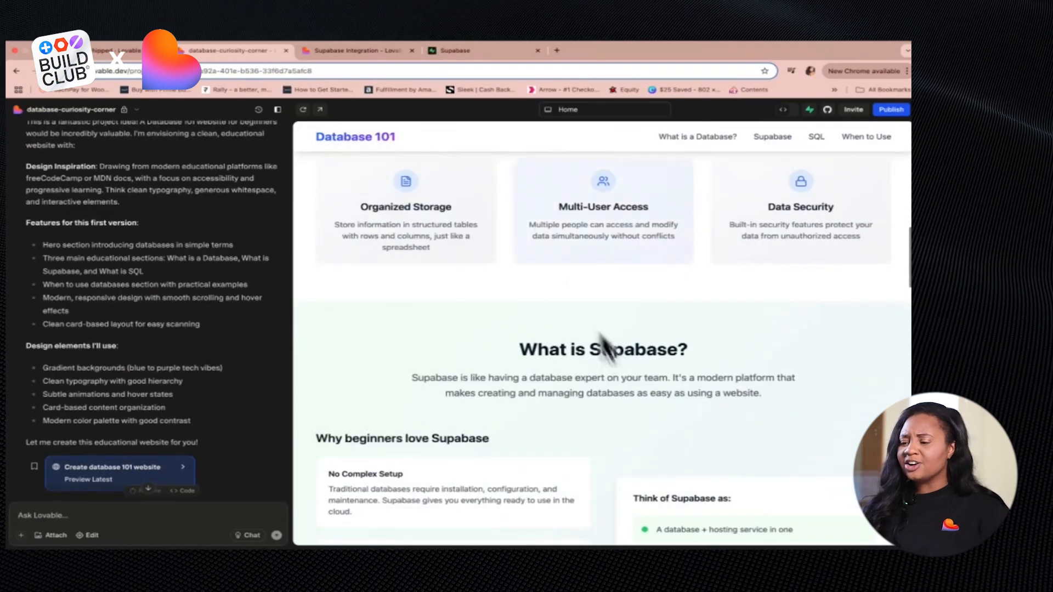
pyautogui.scroll(-1, 488, 144)
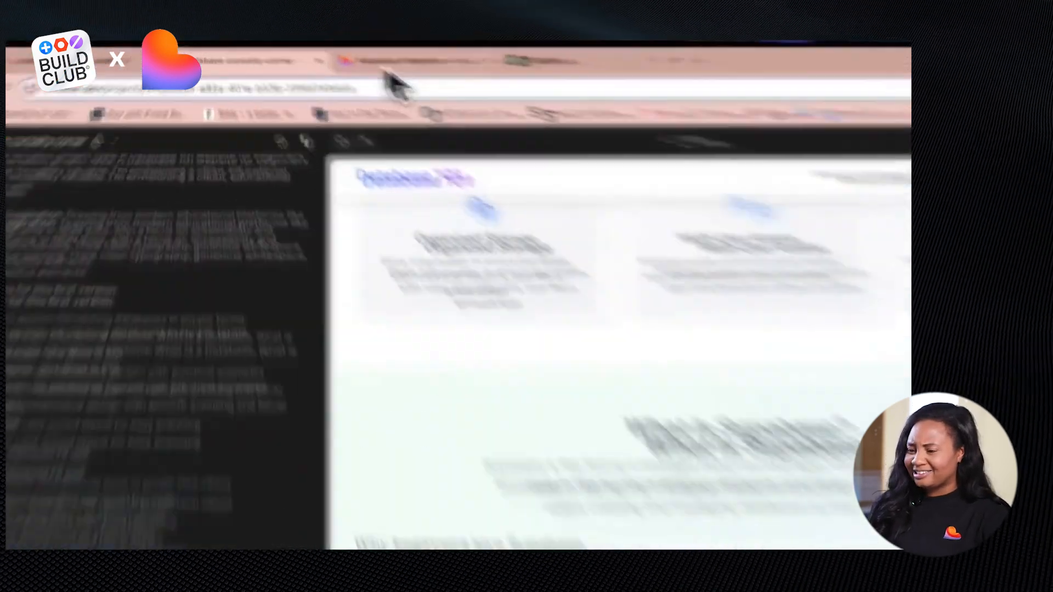
pyautogui.click(386, 69)
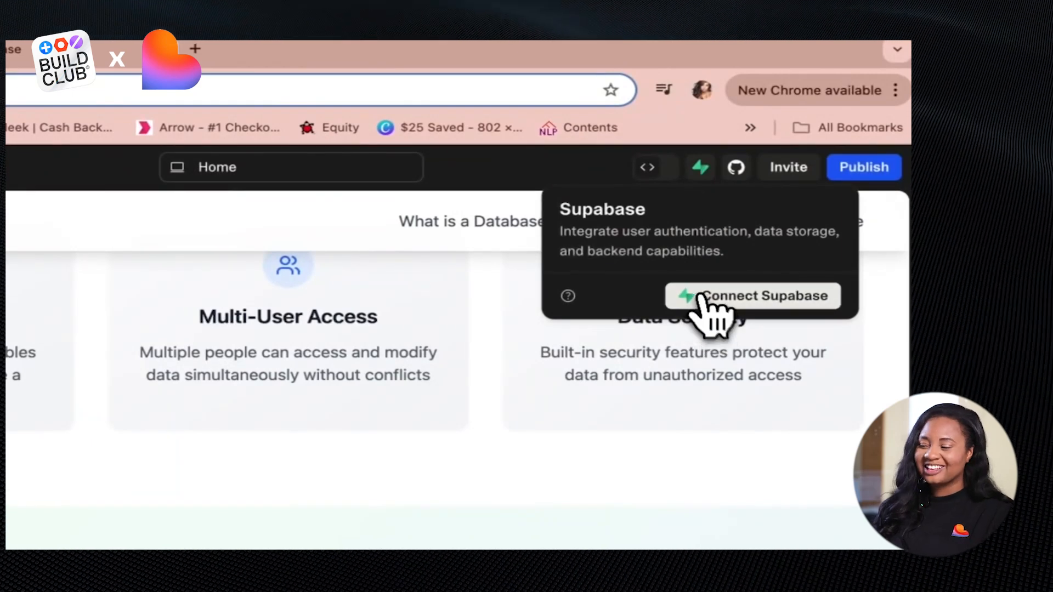
pyautogui.click(703, 296)
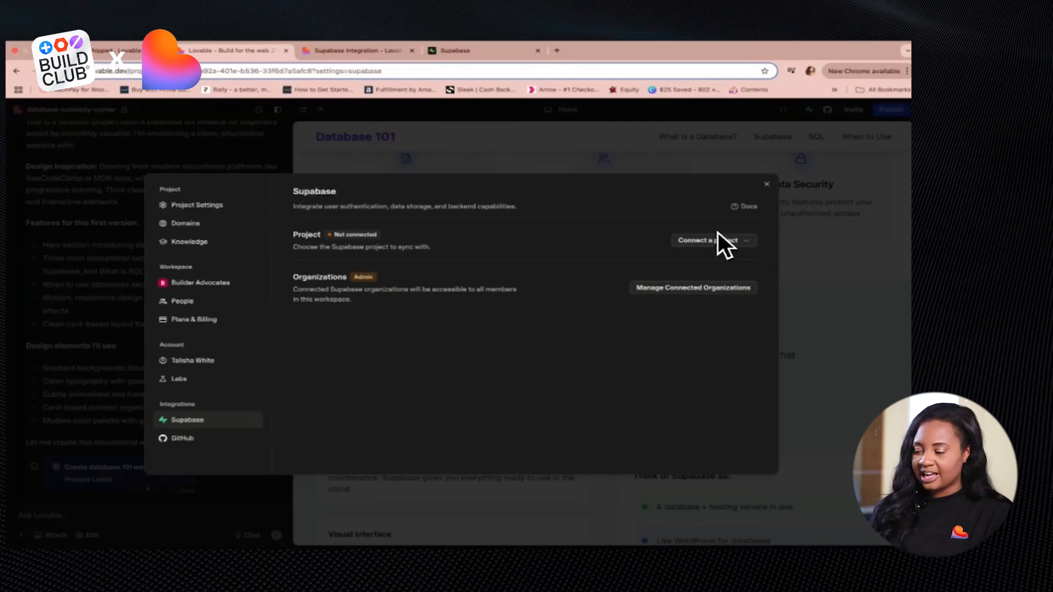
pyautogui.click(719, 242)
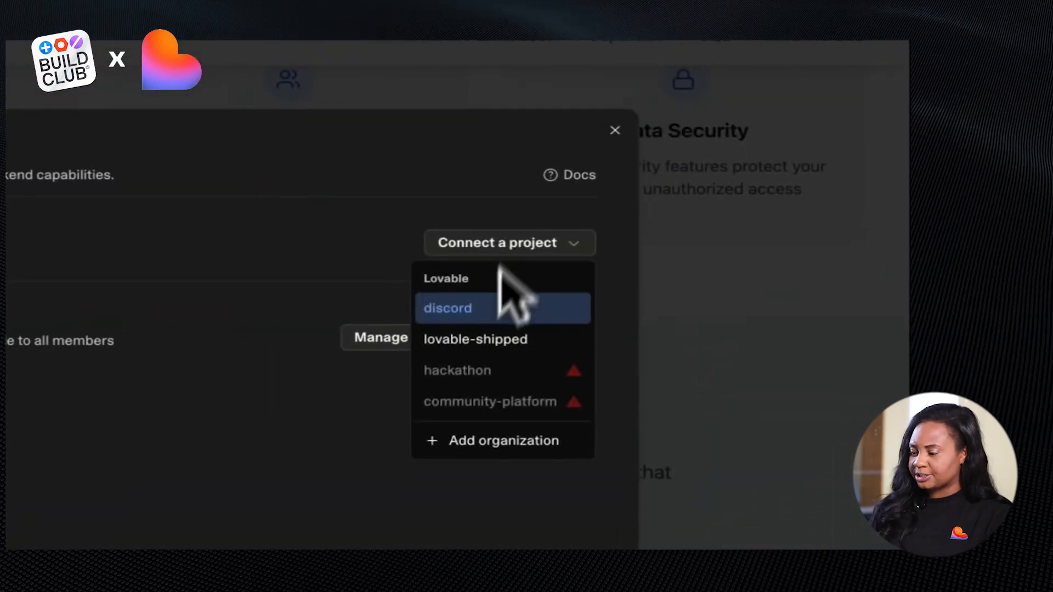
pyautogui.click(467, 351)
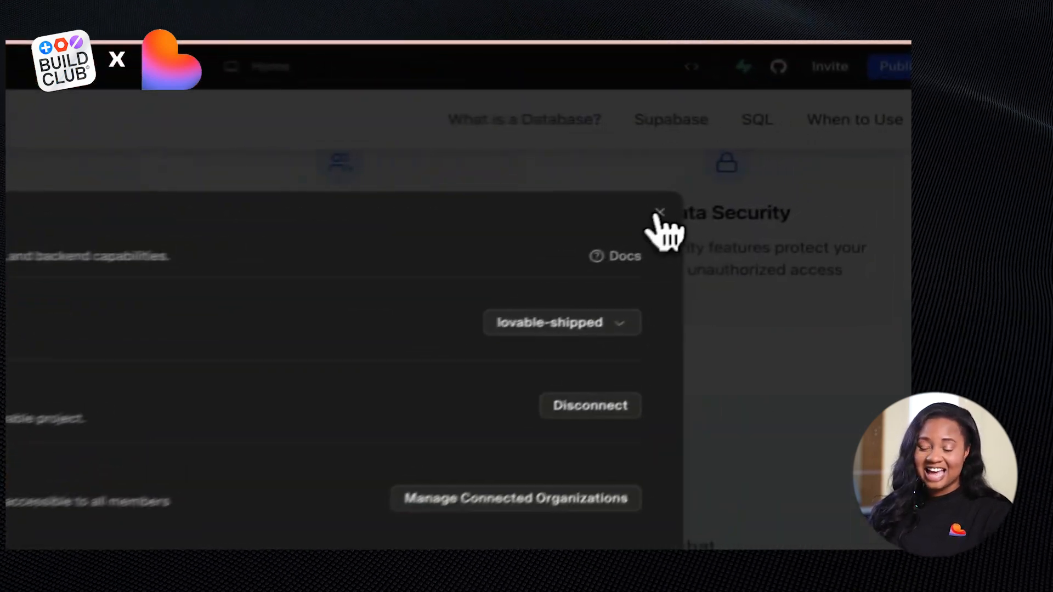
pyautogui.click(767, 184)
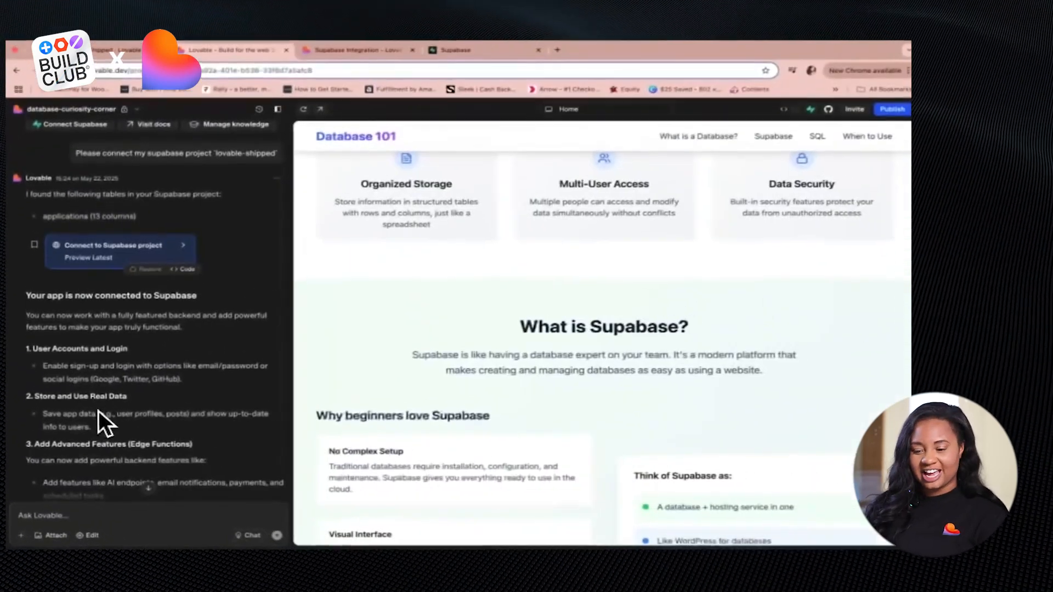
# Read the Supabase connection summary in the chat, and examine the Supabase and SQL sections of the website preview.
pyautogui.scroll(-1, 98, 411)
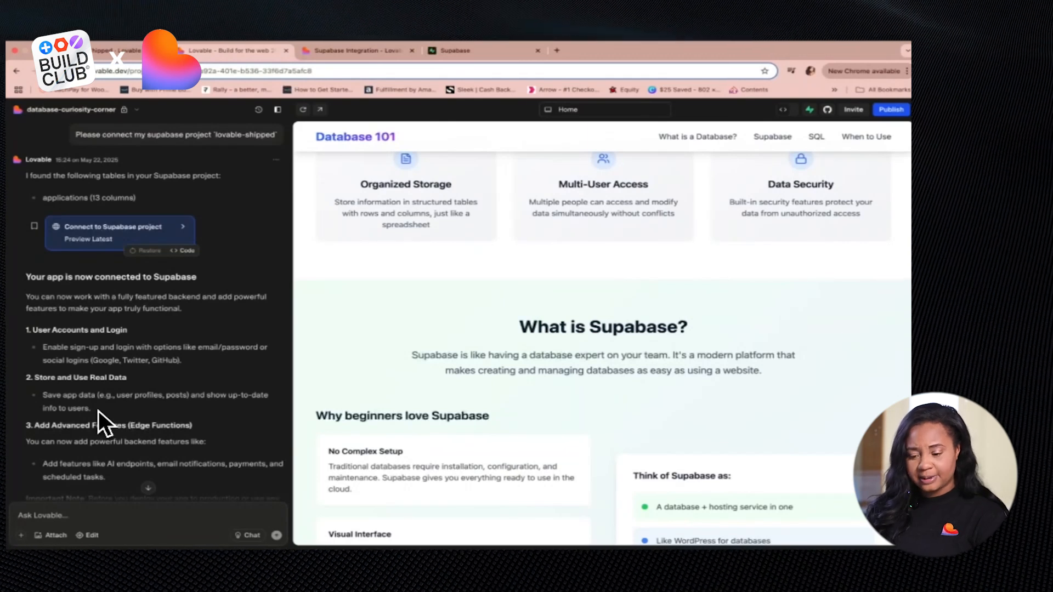
pyautogui.scroll(-3, 99, 412)
pyautogui.scroll(-2, 98, 410)
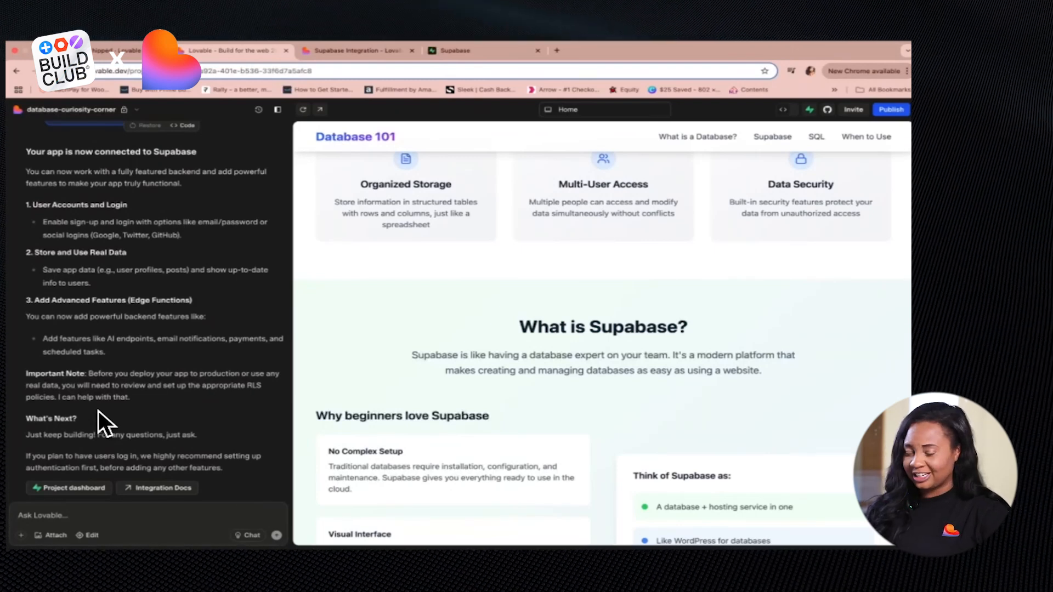
pyautogui.scroll(-2, 455, 335)
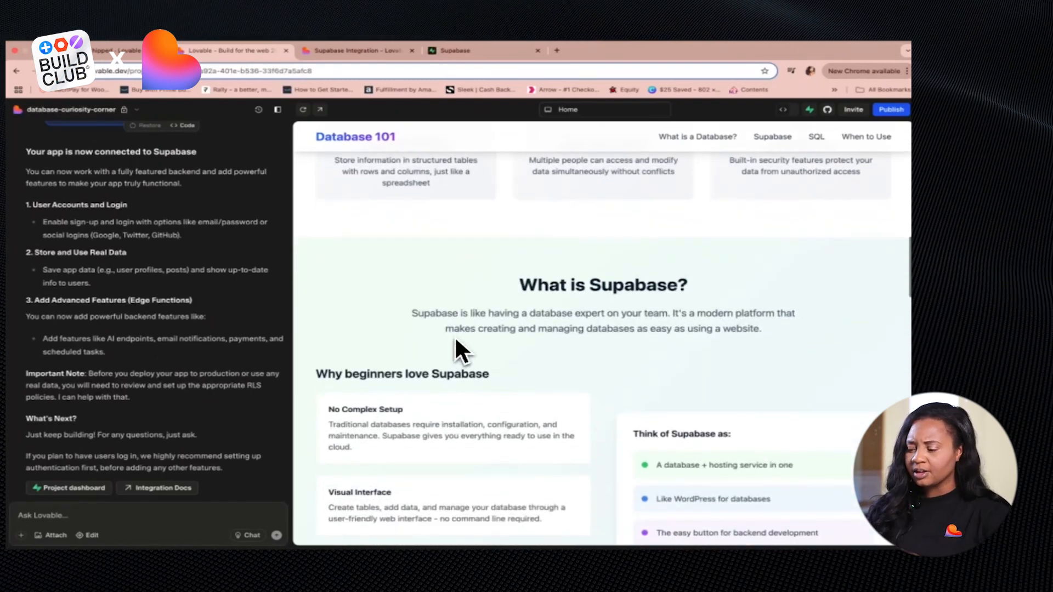
pyautogui.scroll(-3, 455, 336)
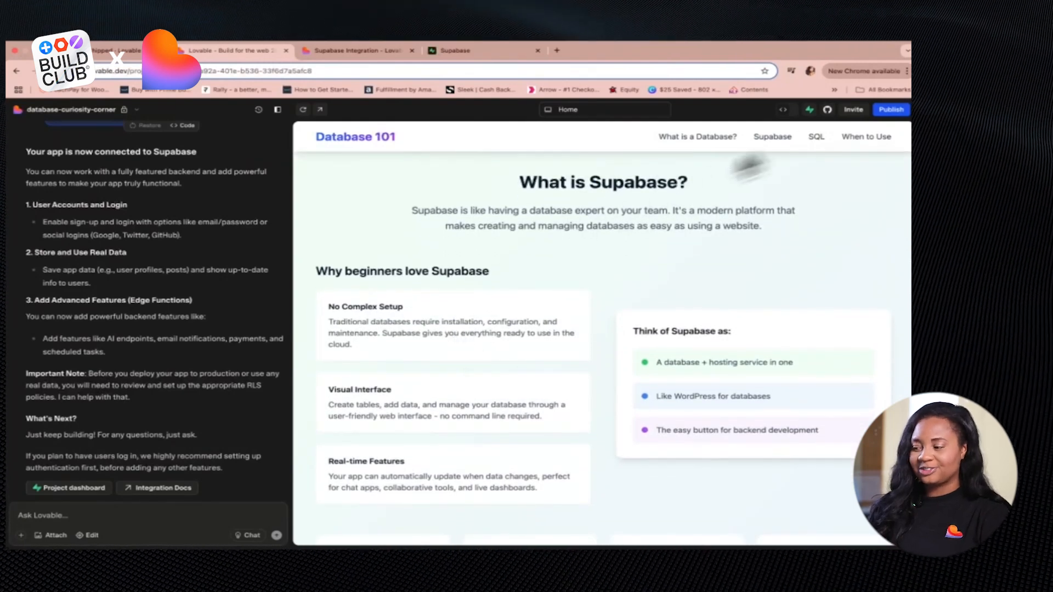
pyautogui.scroll(-1, 683, 272)
pyautogui.scroll(-5, 683, 273)
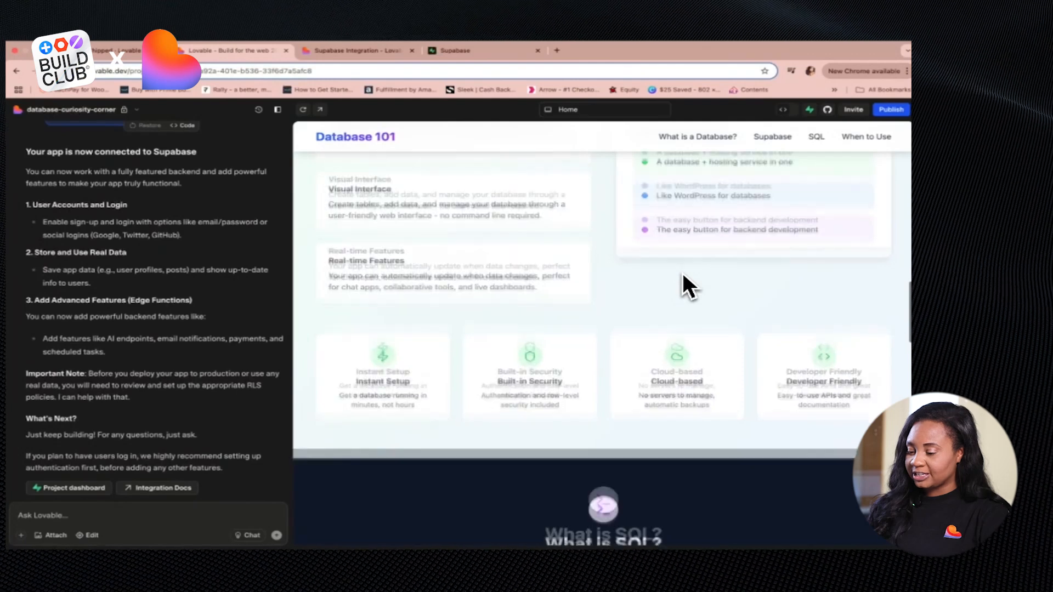
pyautogui.scroll(-2, 682, 272)
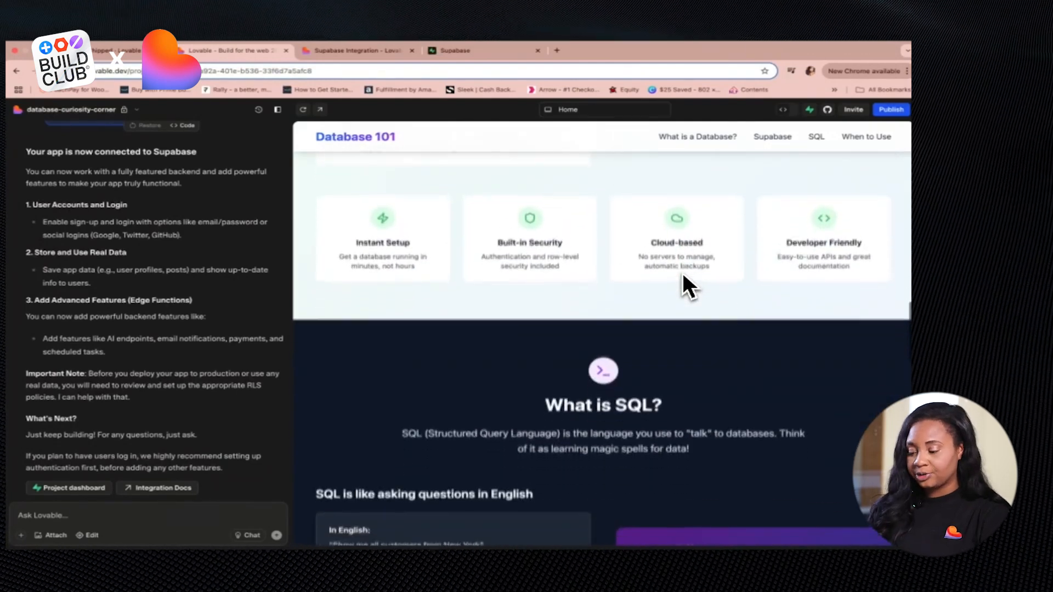
pyautogui.scroll(-2, 682, 272)
pyautogui.scroll(-2, 682, 273)
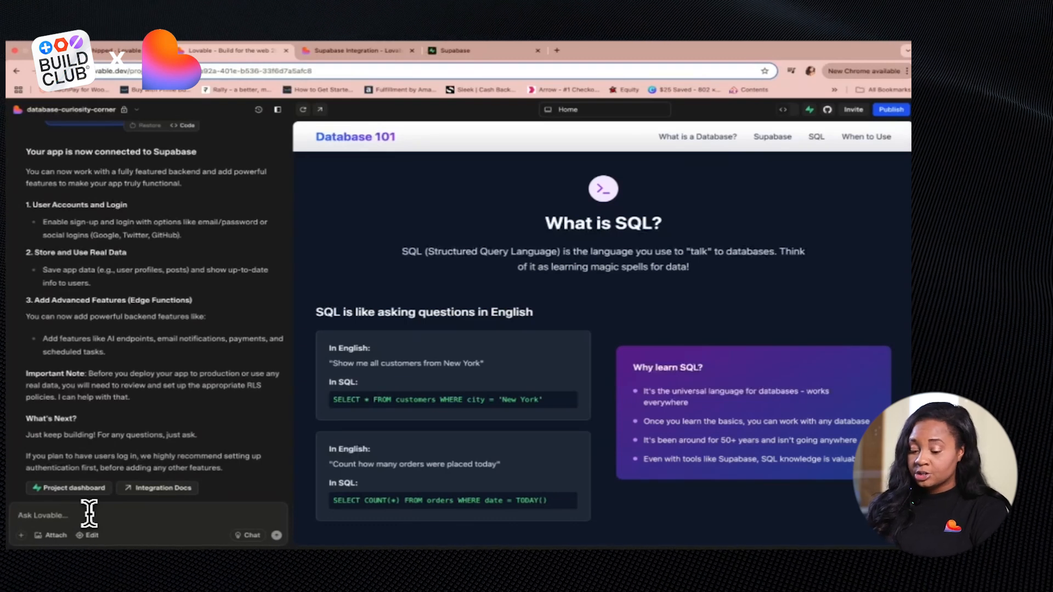
# Send the chat prompt "i would like to create a new table to store details about books".
pyautogui.write('I would li')
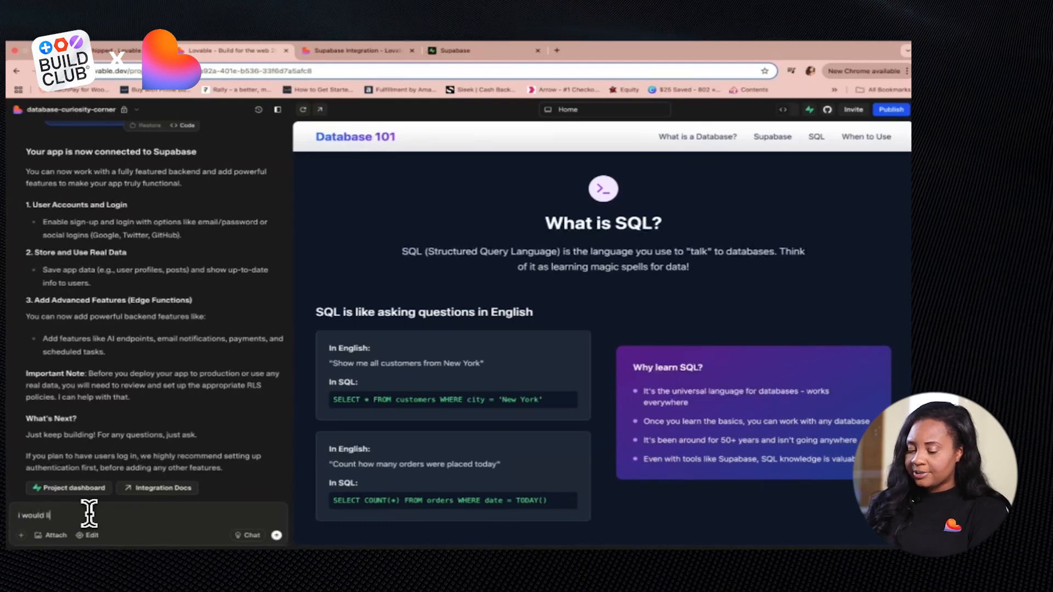
pyautogui.write('ke to create a')
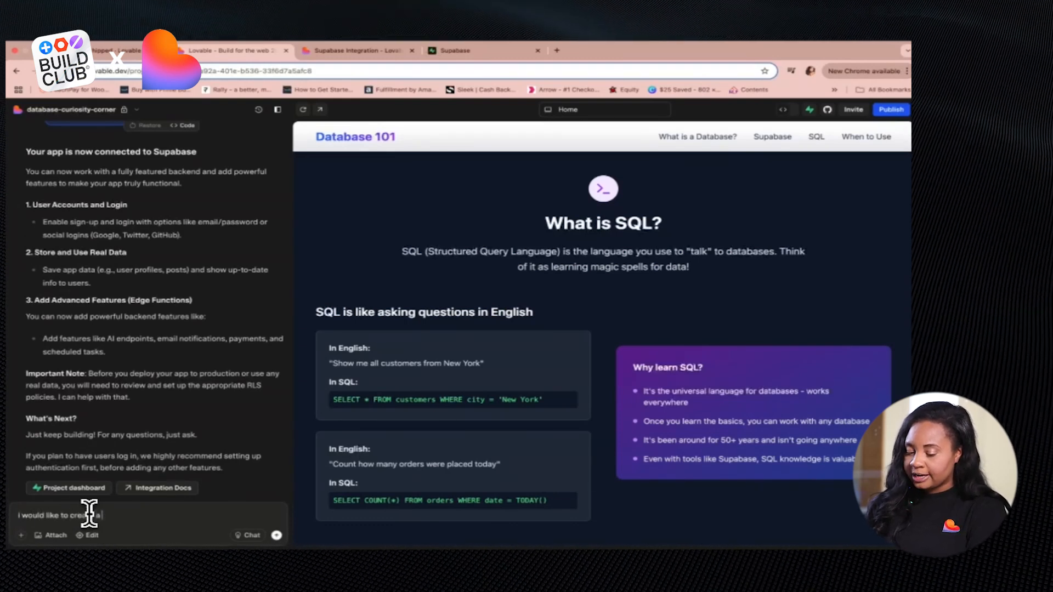
pyautogui.write(' new table to store detai')
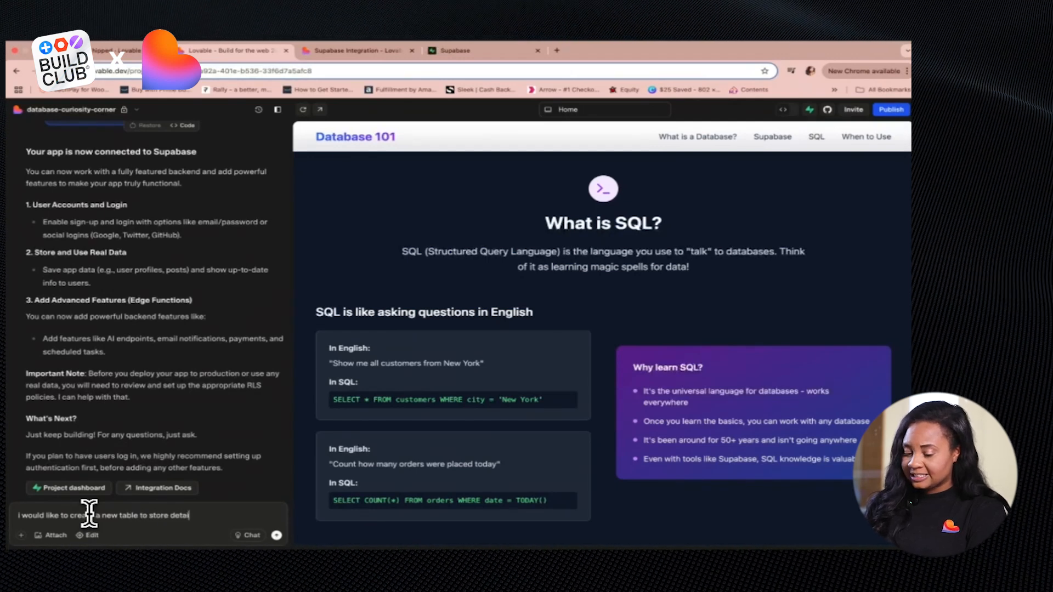
pyautogui.write('ls about books')
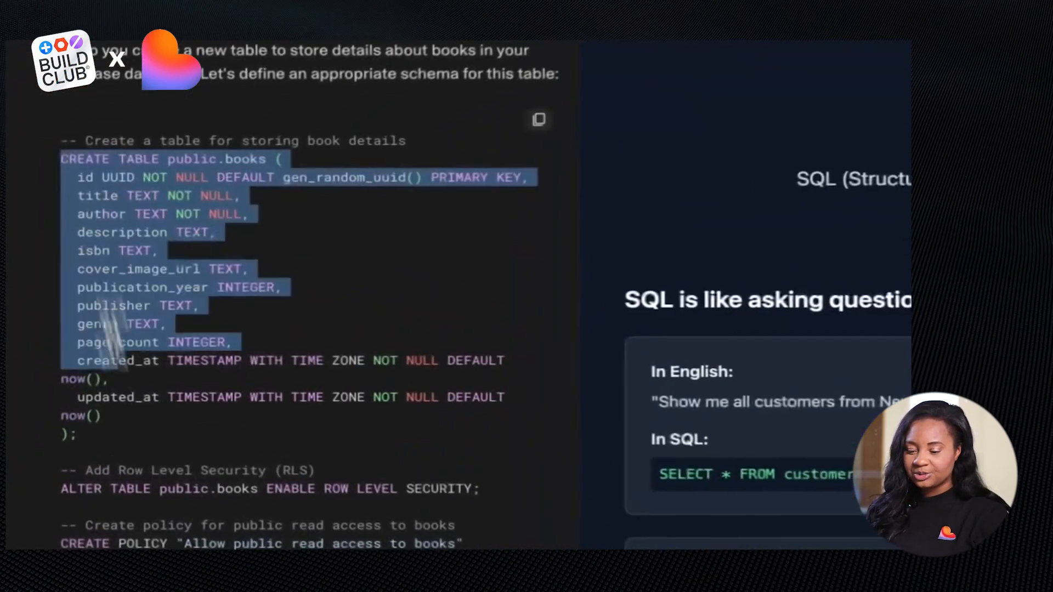
# Review the proposed SQL for the books table and its row-level security policies, and apply the changes.
pyautogui.moveTo(117, 346); pyautogui.dragTo(135, 420)
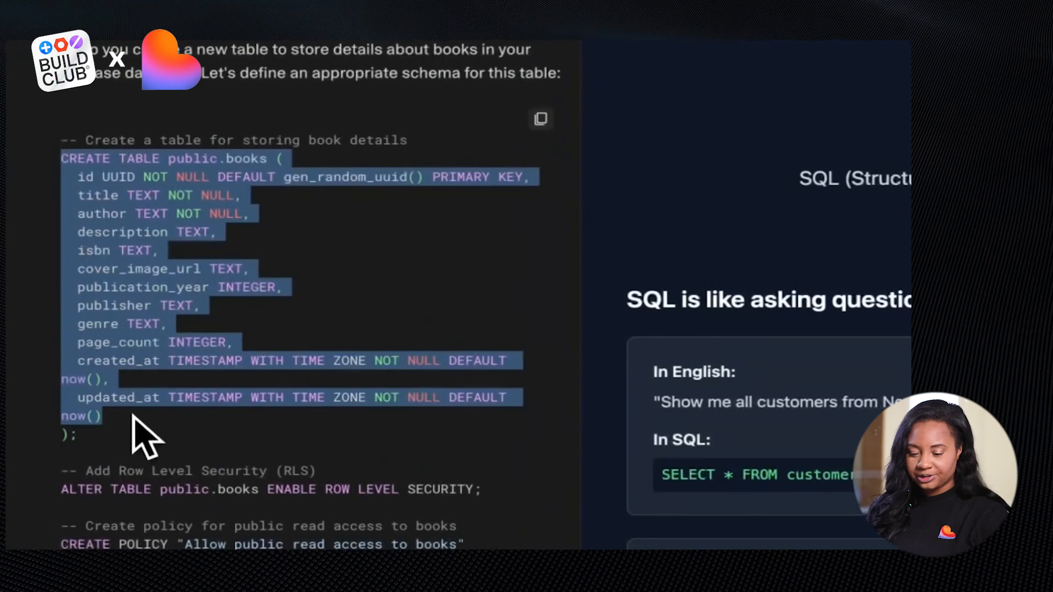
pyautogui.click(93, 164)
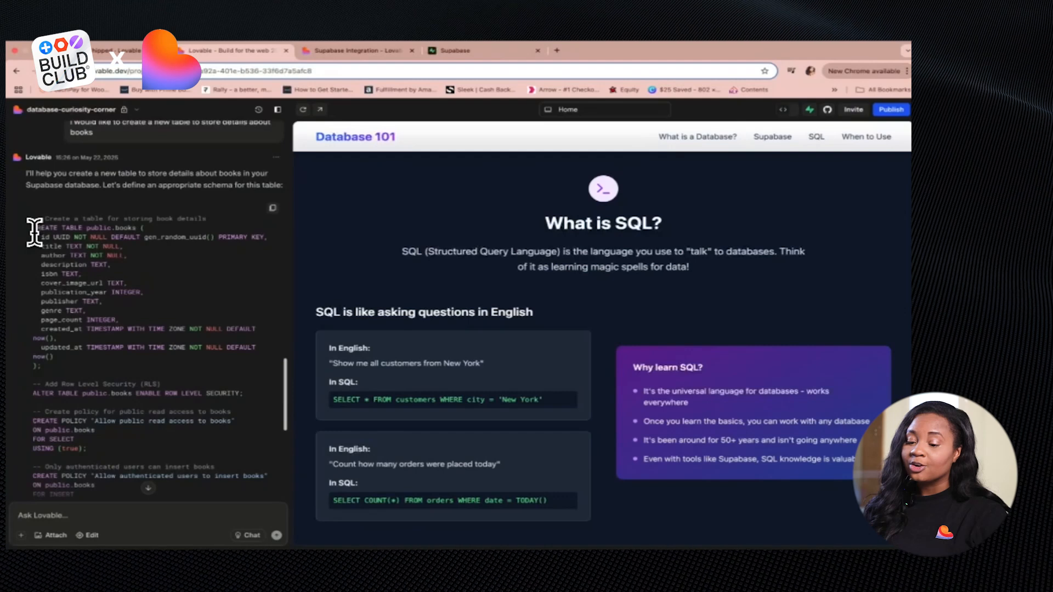
pyautogui.scroll(-4, 34, 233)
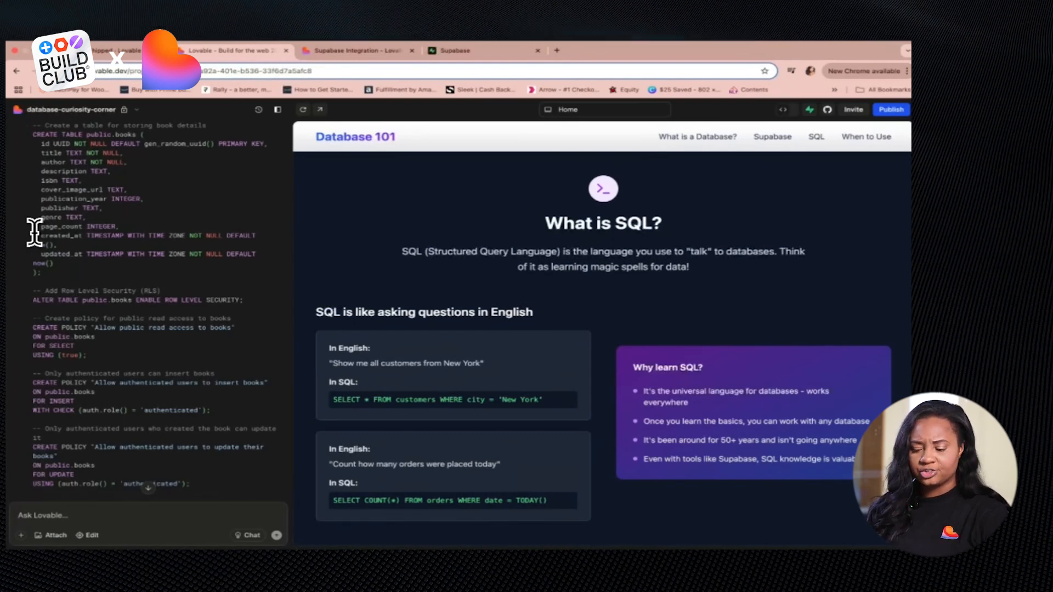
pyautogui.scroll(-2, 34, 233)
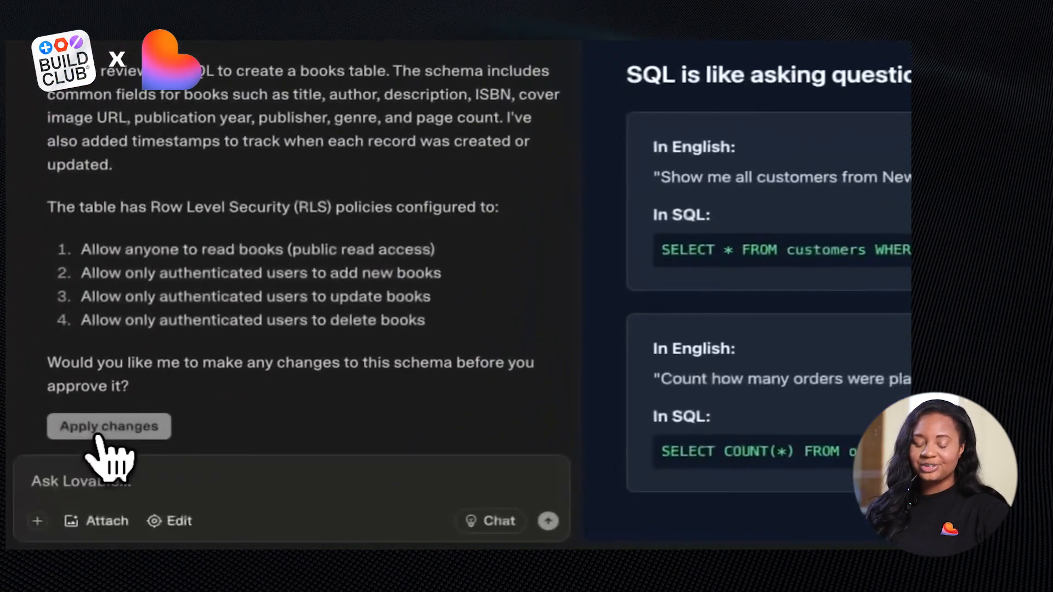
pyautogui.click(57, 488)
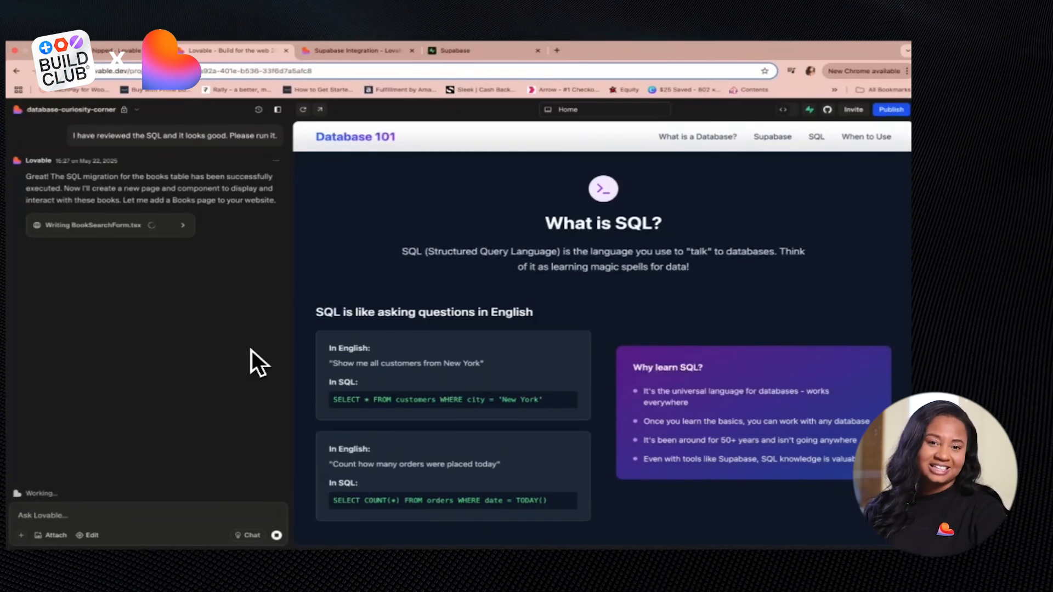
pyautogui.scroll(-10, 638, 335)
pyautogui.scroll(-5, 639, 335)
pyautogui.scroll(1, 638, 335)
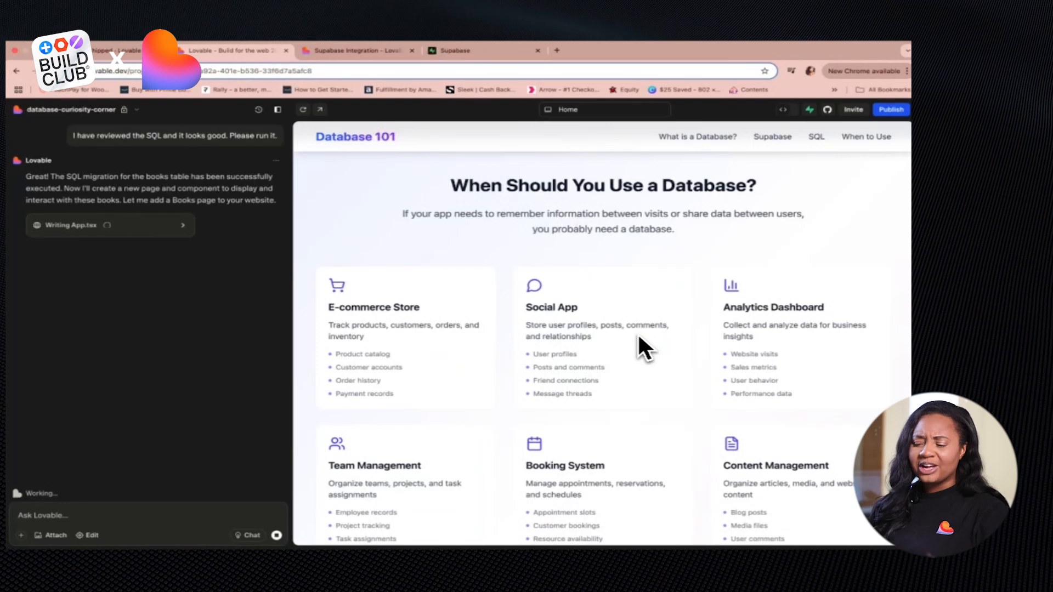